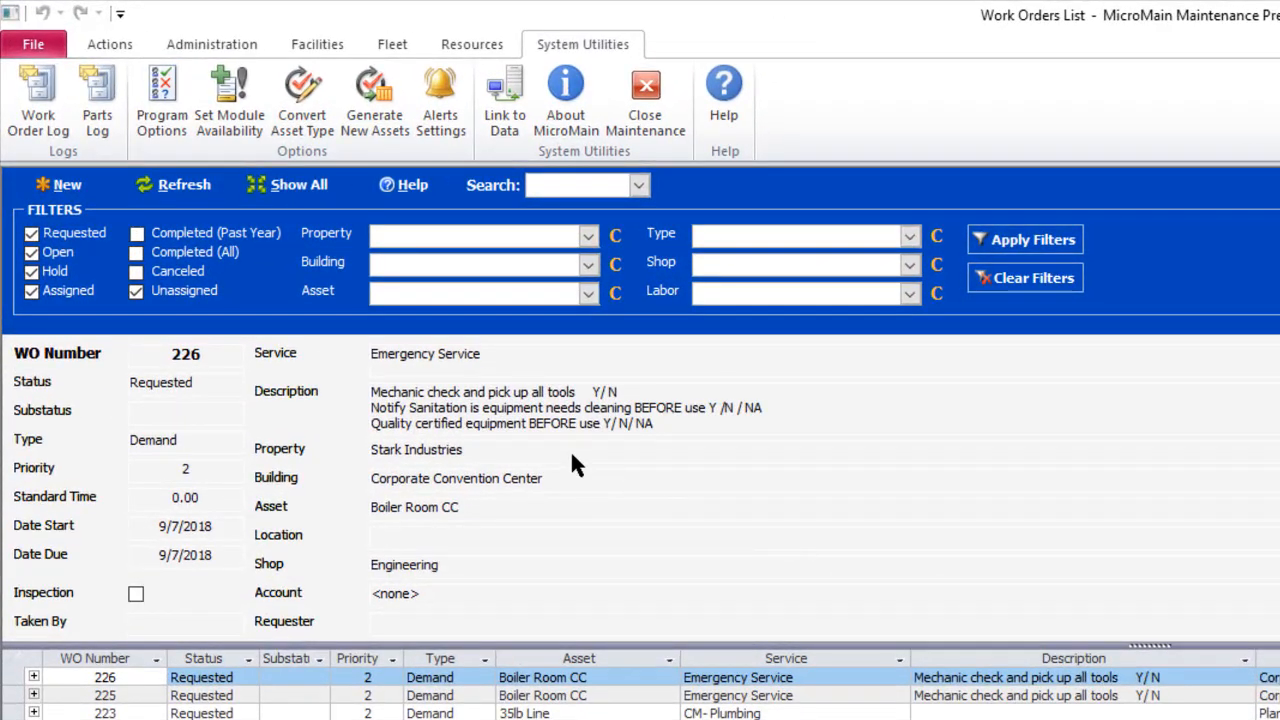
Create a new work order for Emergency Service at property Stark Industries on the asset Boiler Room CC in Corporate Convention Center.
click(86, 195)
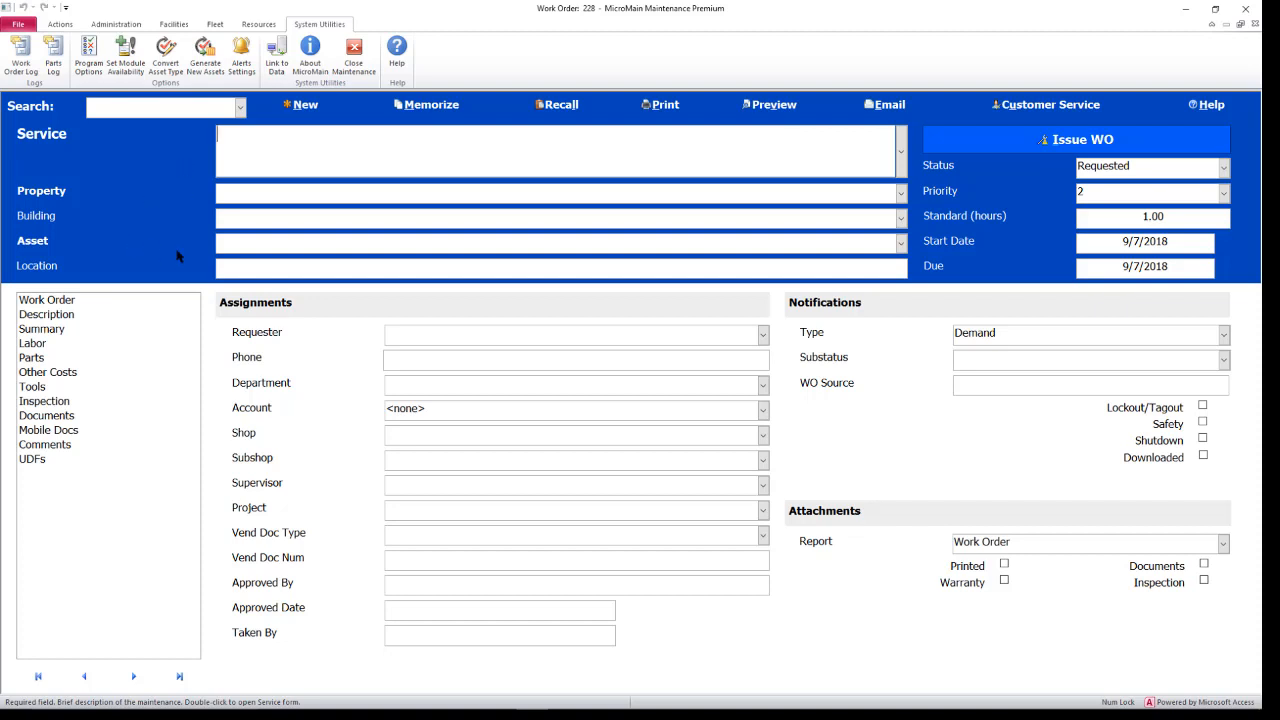
click(900, 151)
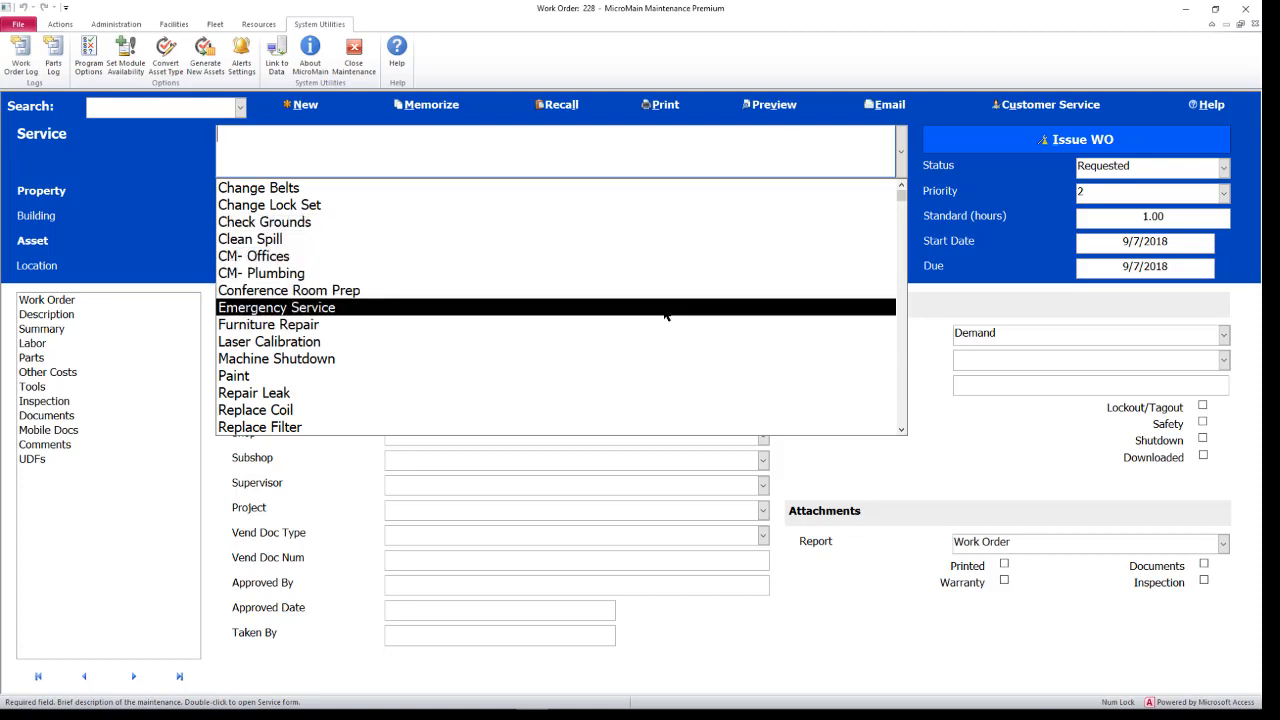
click(665, 310)
click(899, 195)
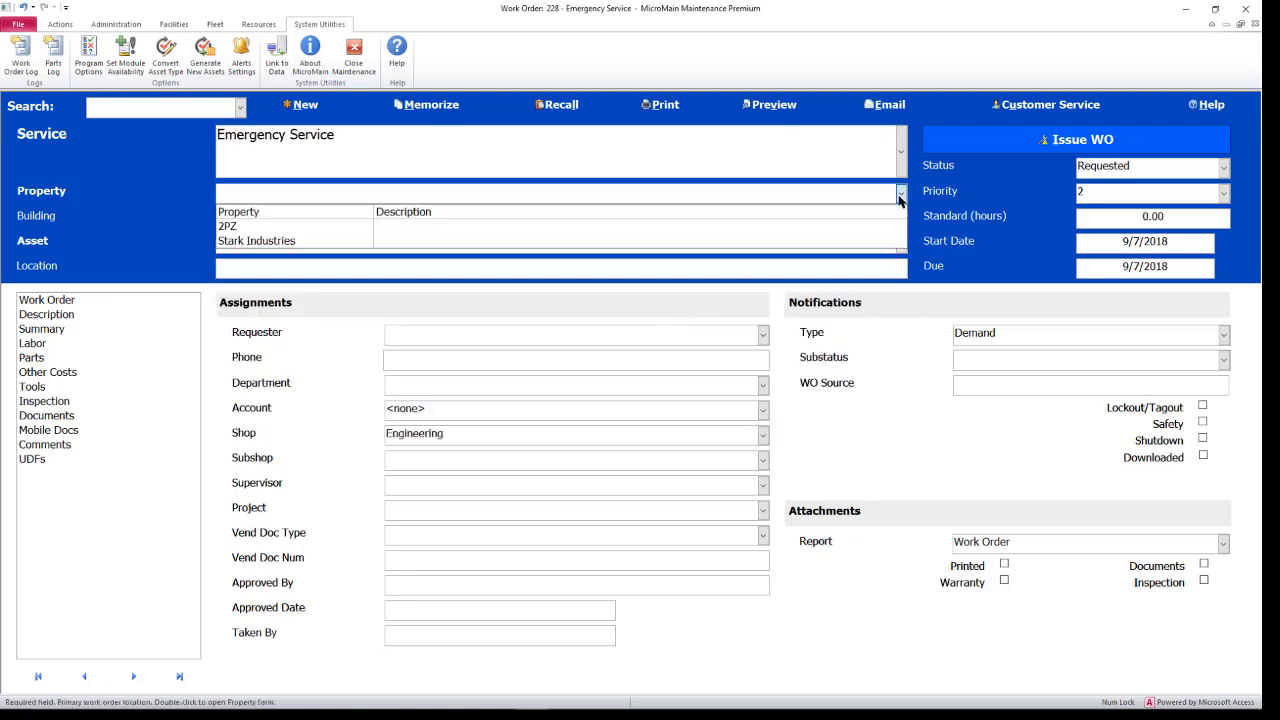
click(794, 241)
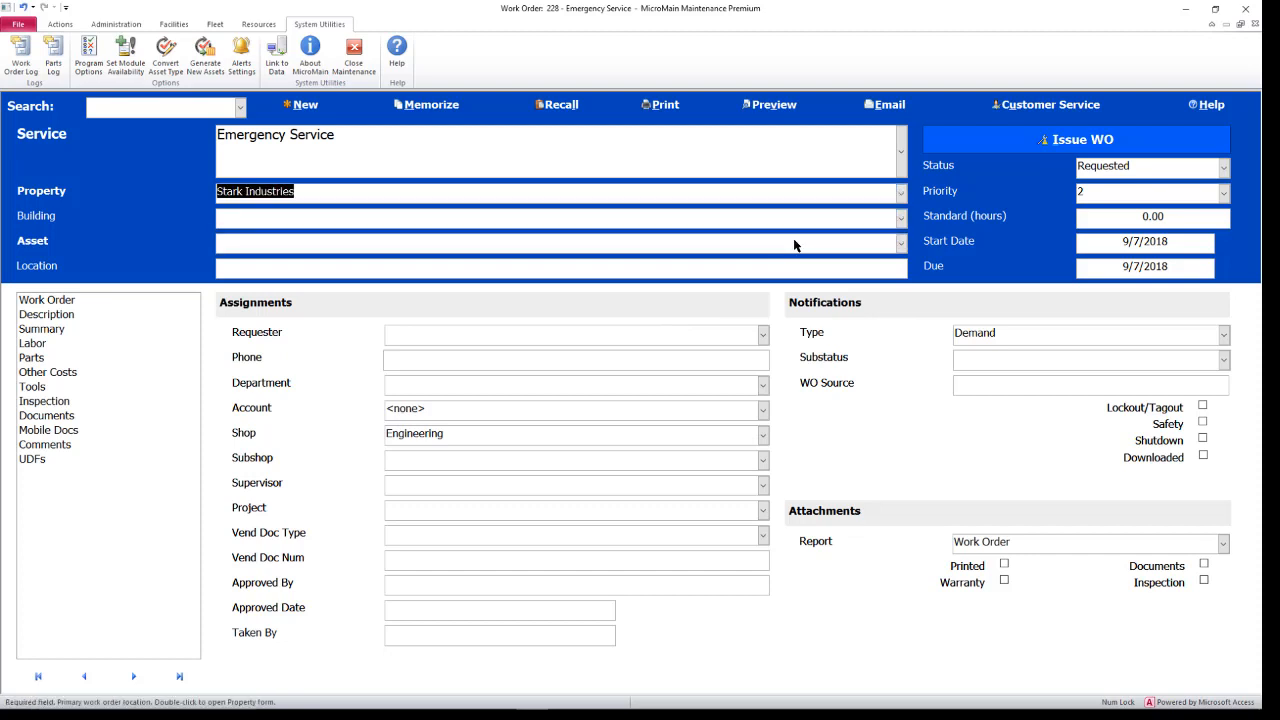
click(900, 243)
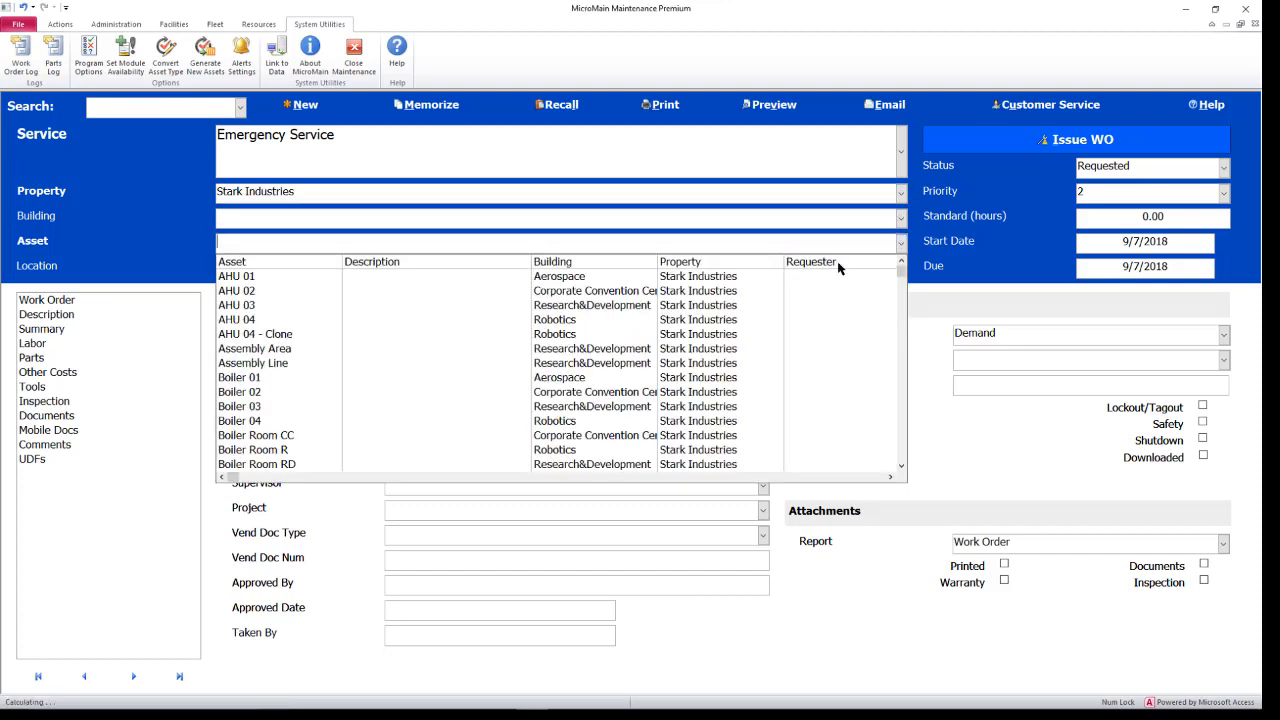
click(586, 435)
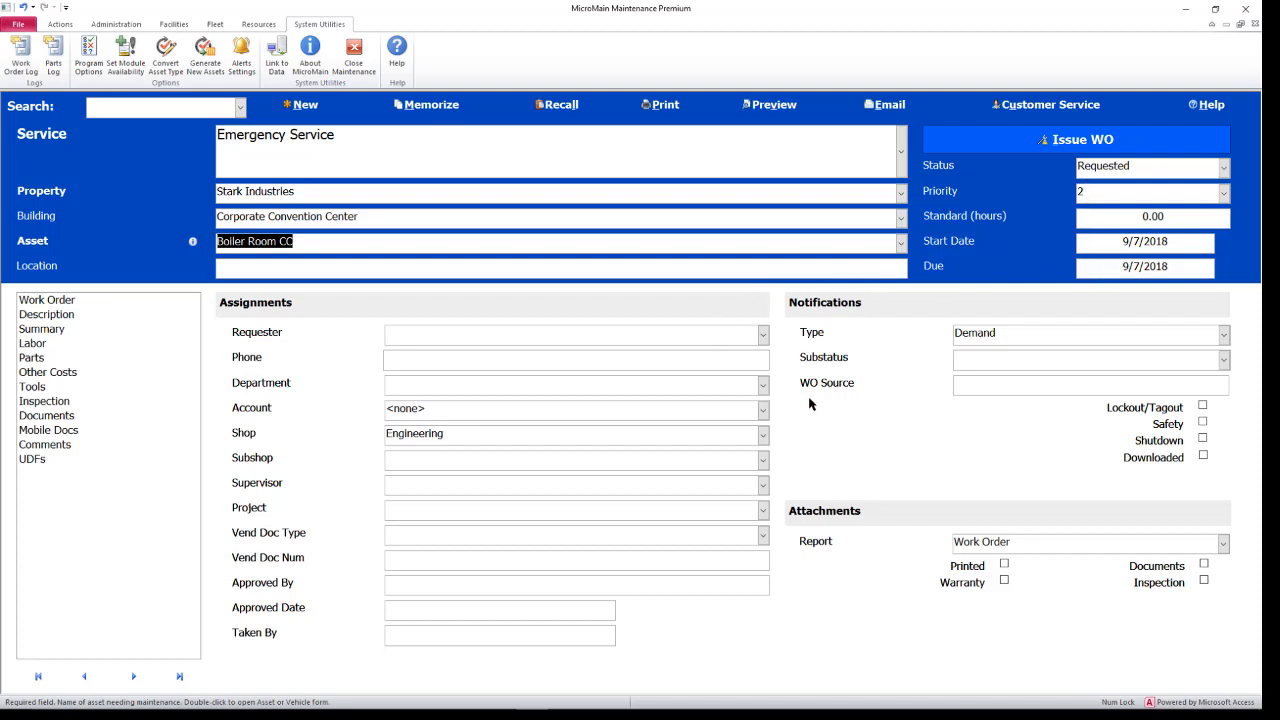
Review the work order's sections from Description through UDFs, and return to the main Work Order section.
click(46, 315)
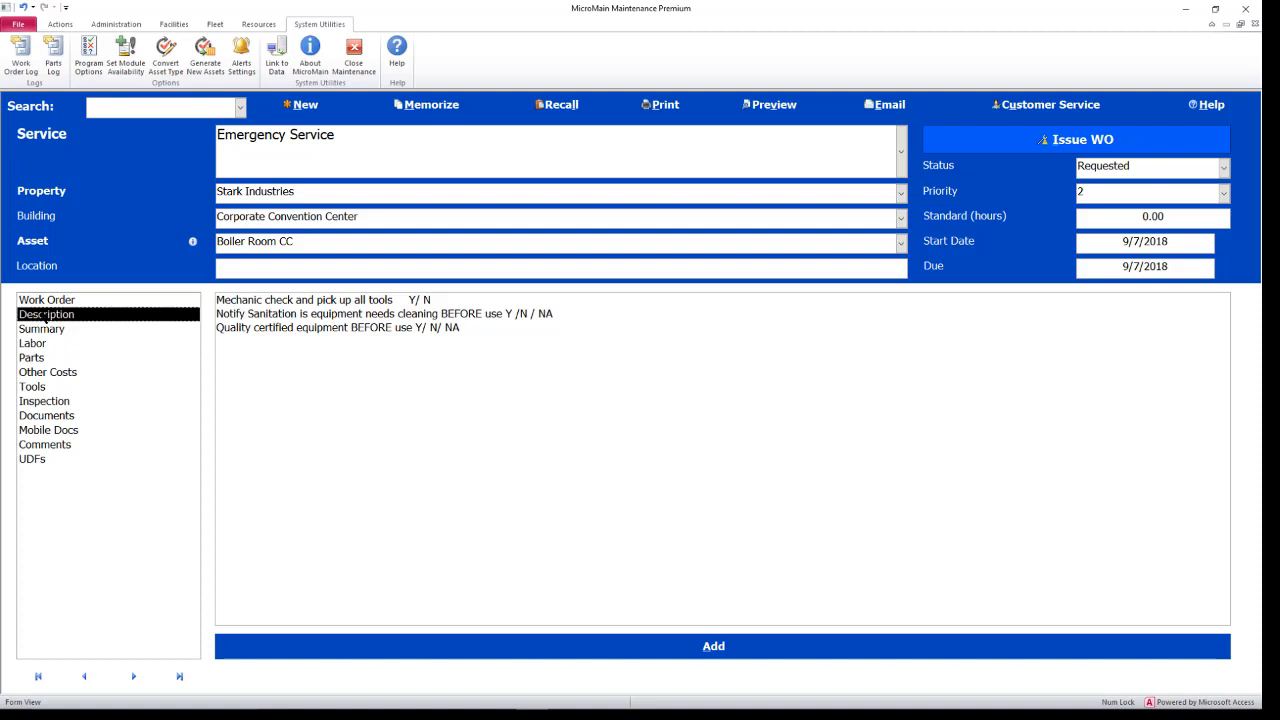
click(60, 329)
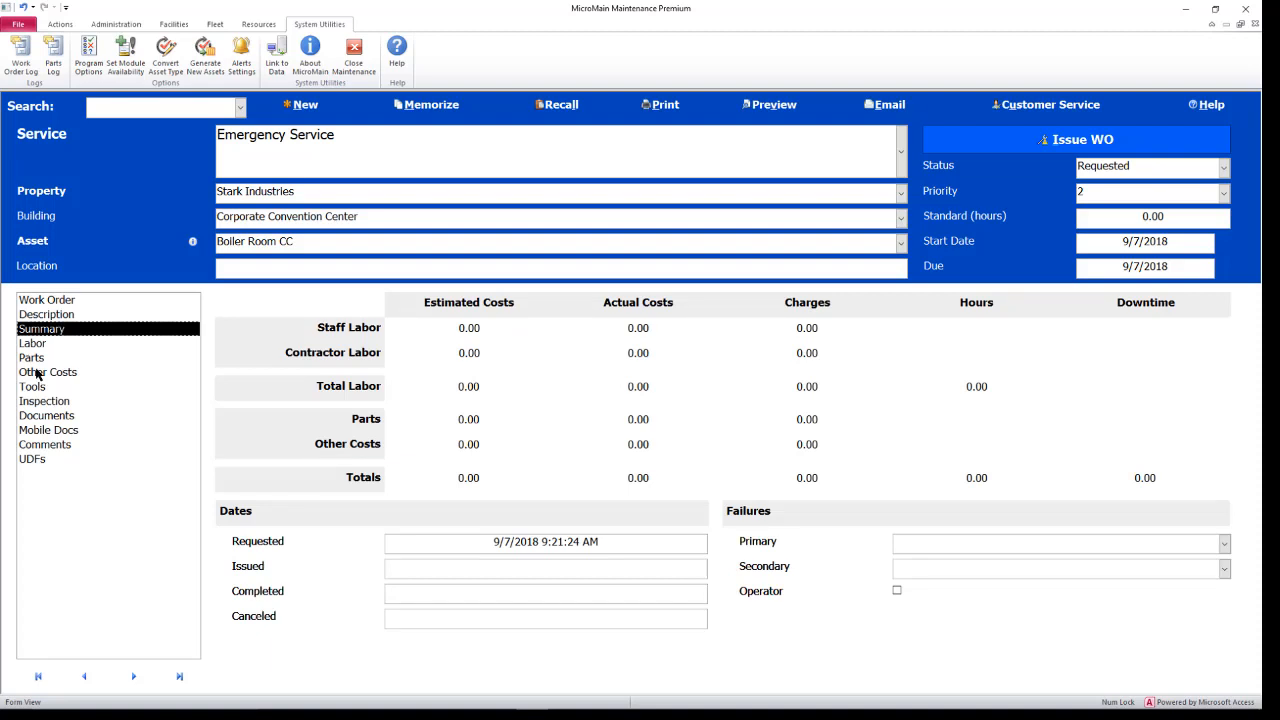
click(44, 347)
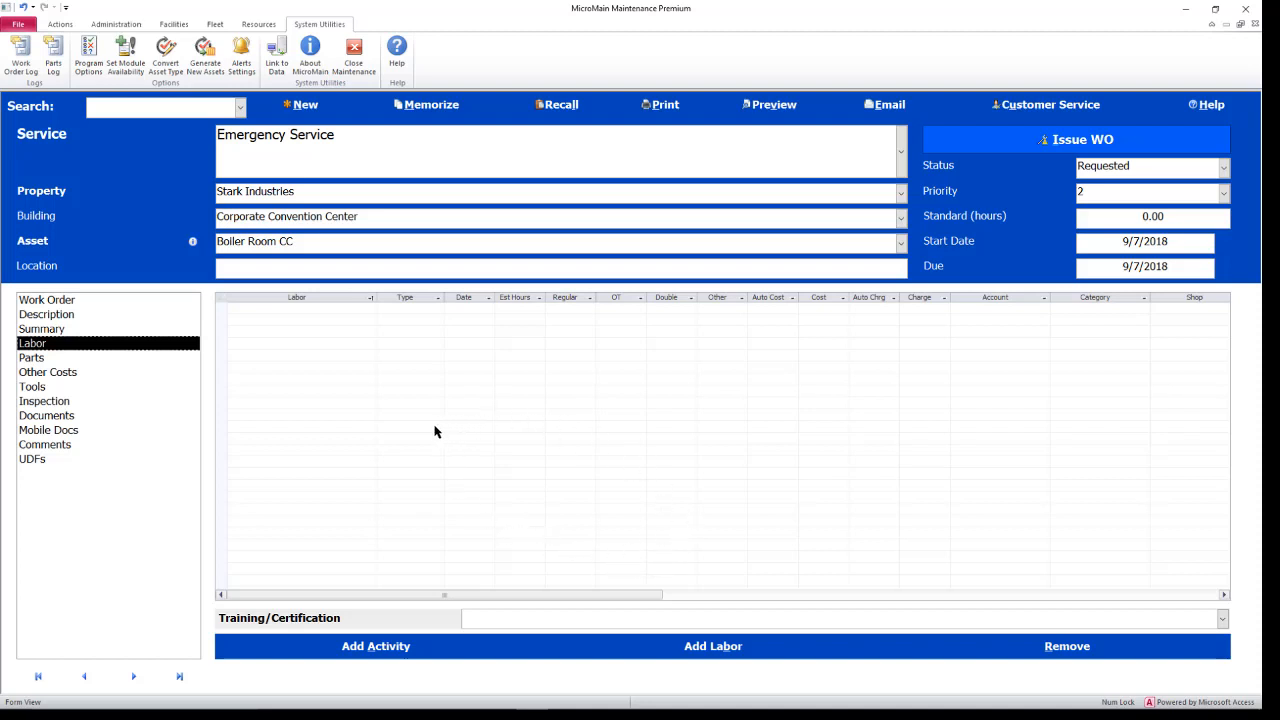
click(137, 360)
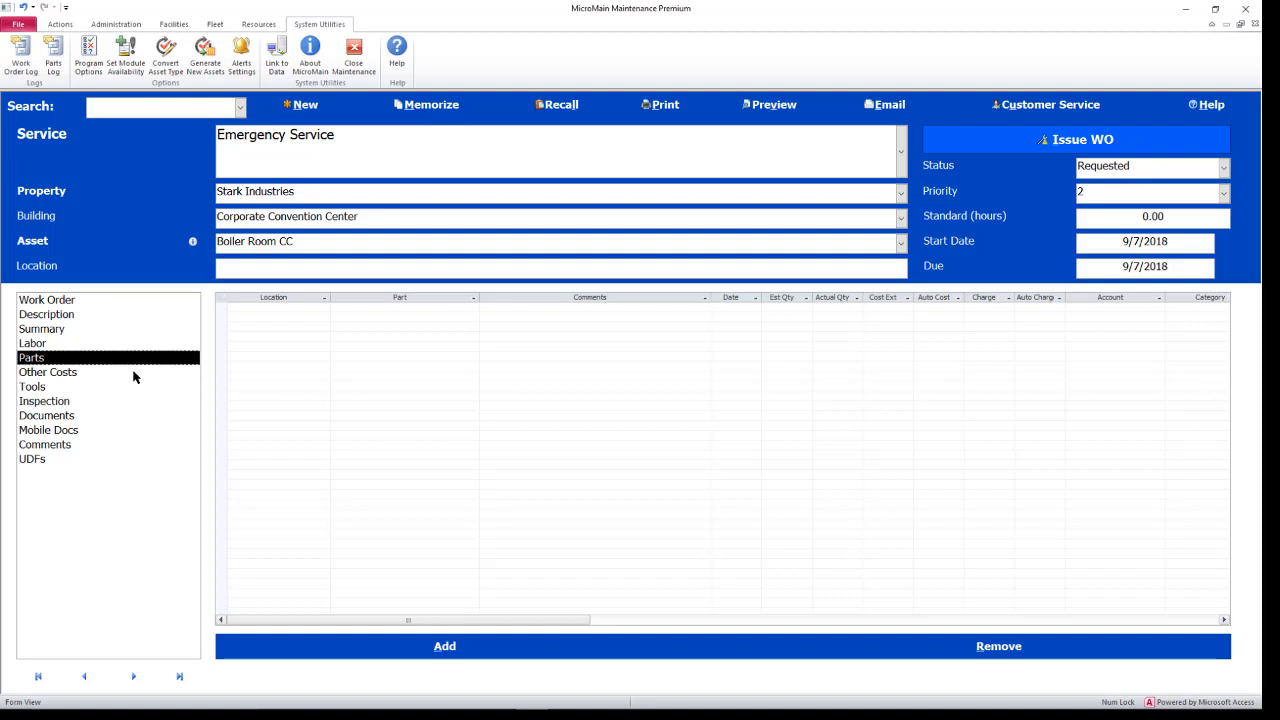
click(135, 374)
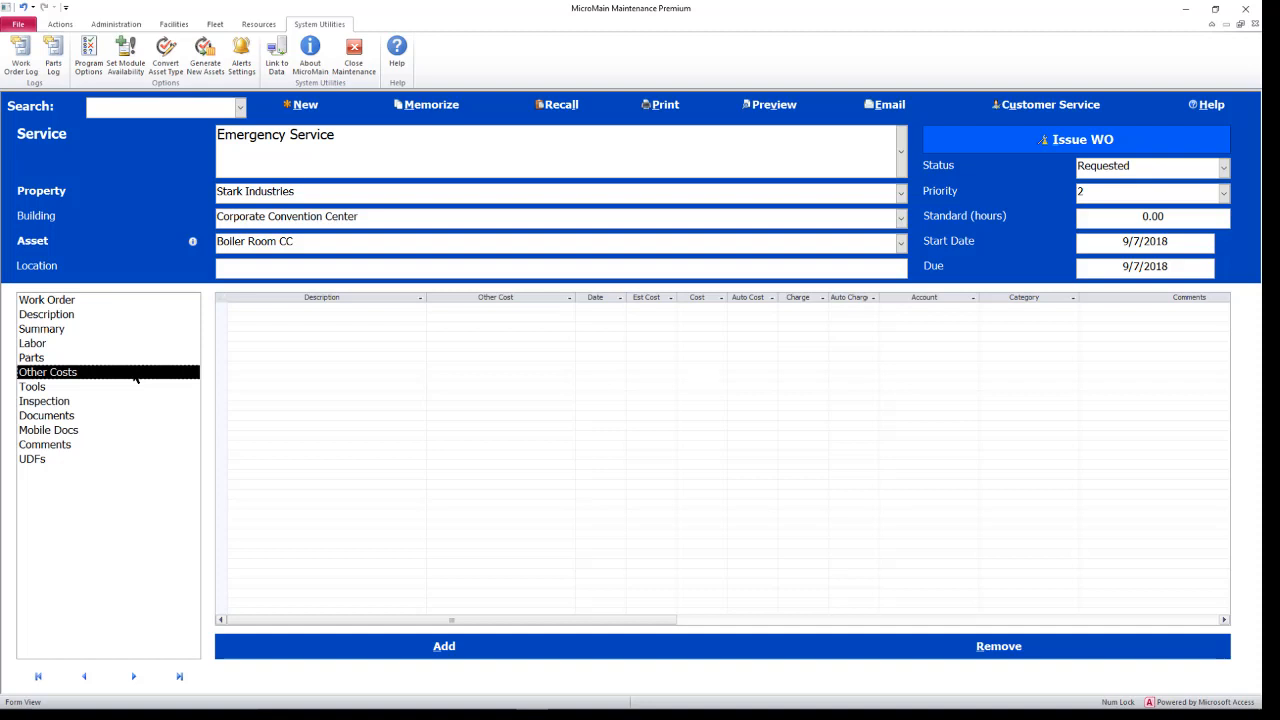
click(135, 390)
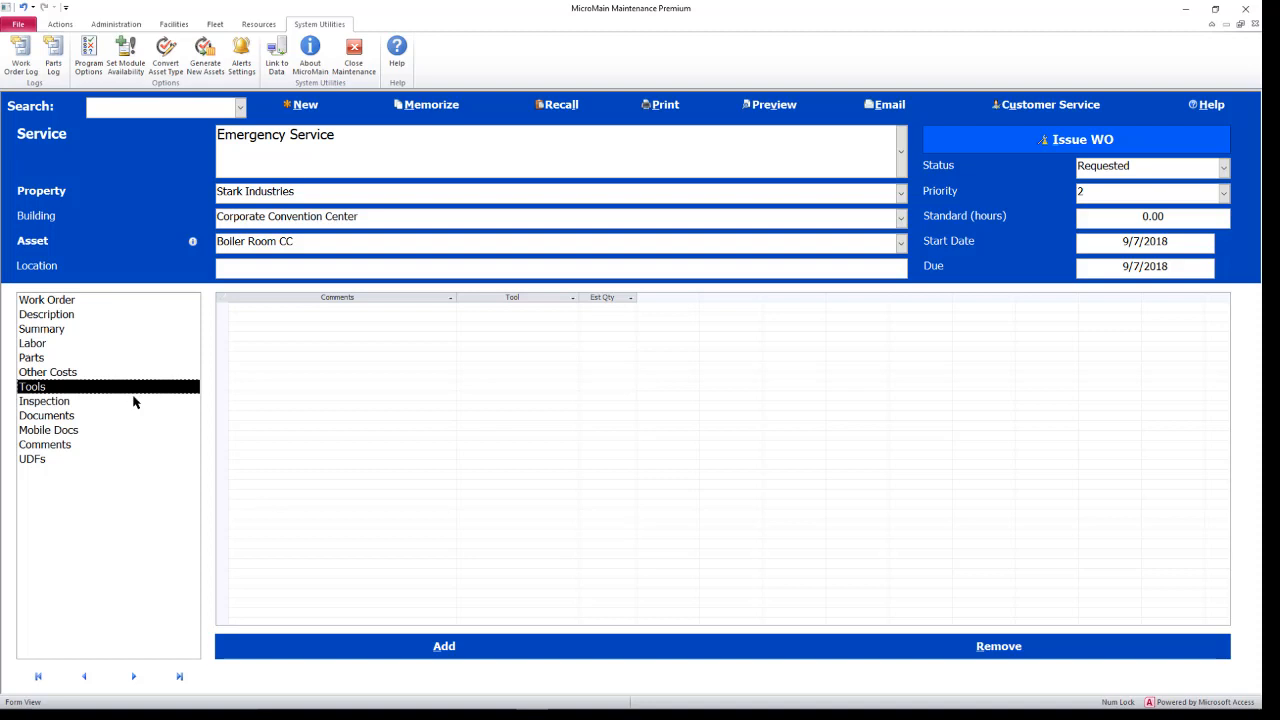
click(137, 403)
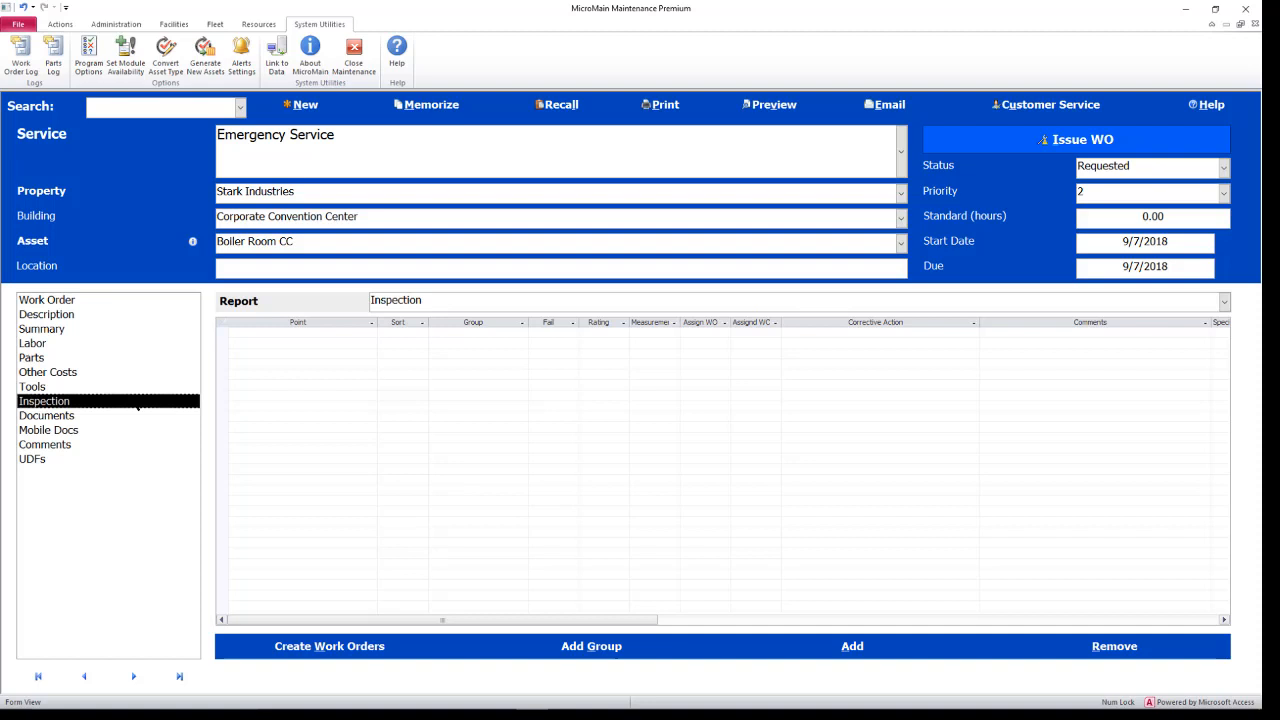
click(138, 417)
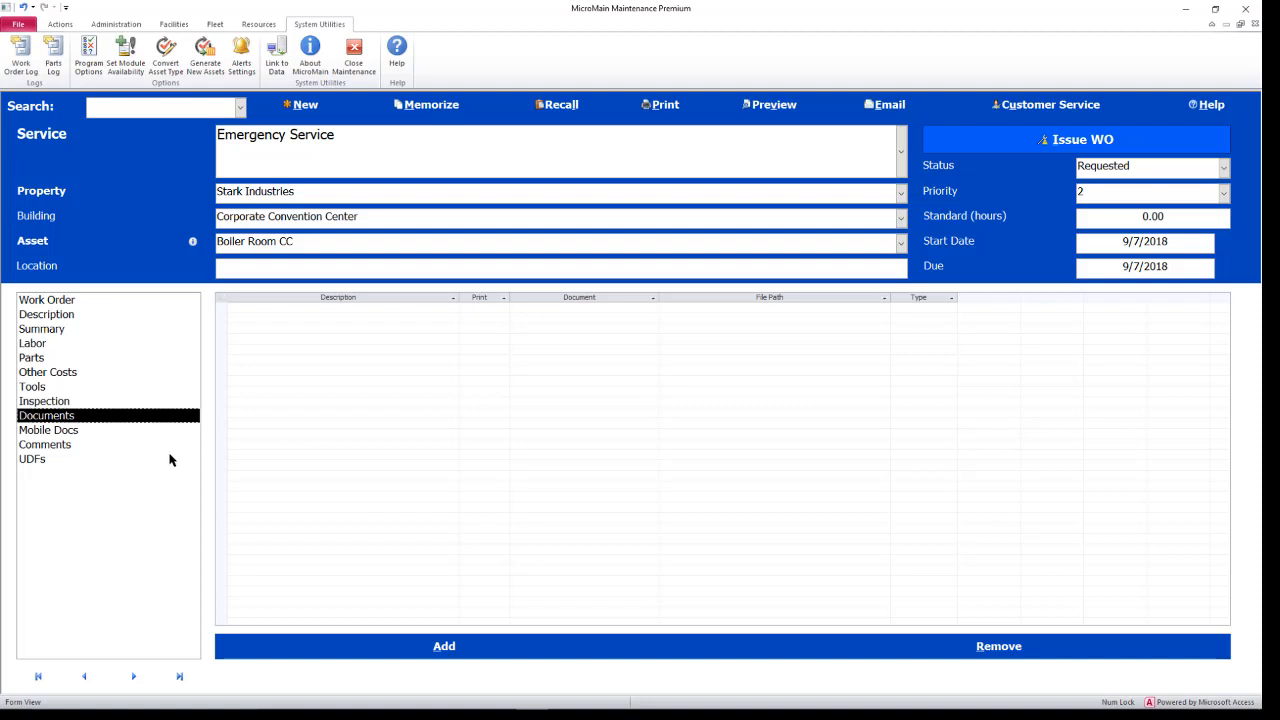
click(119, 433)
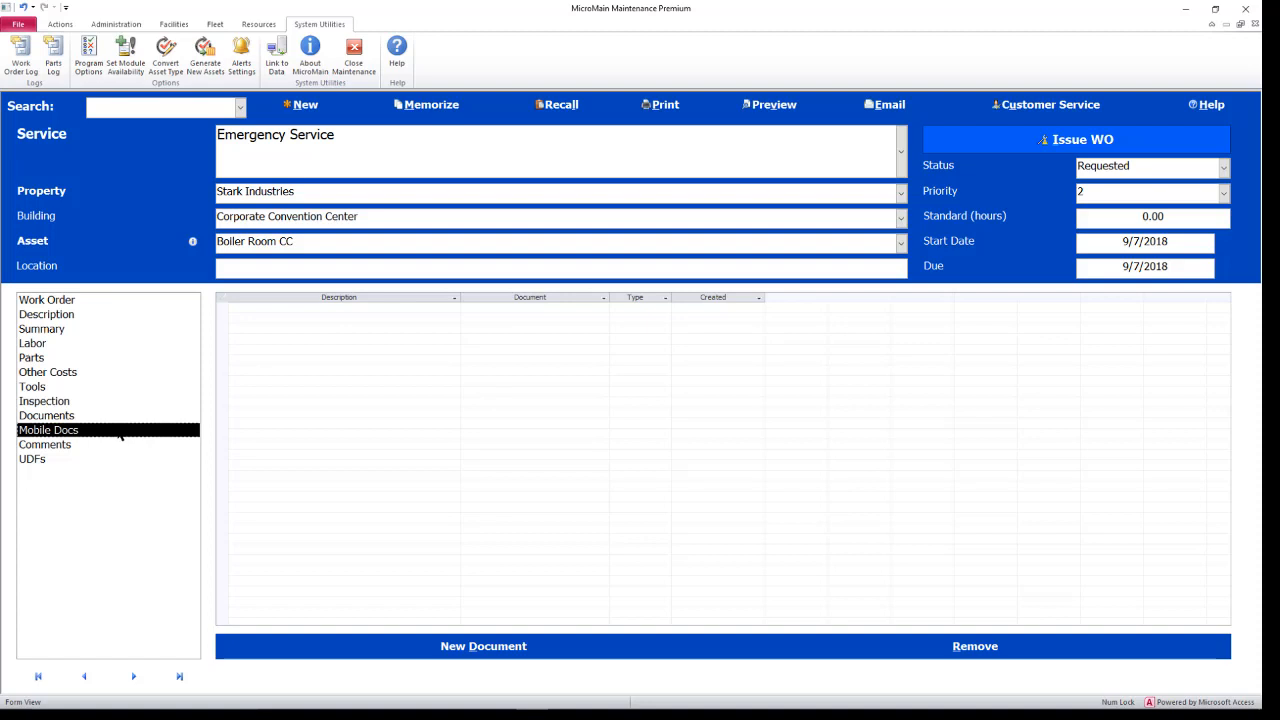
click(117, 446)
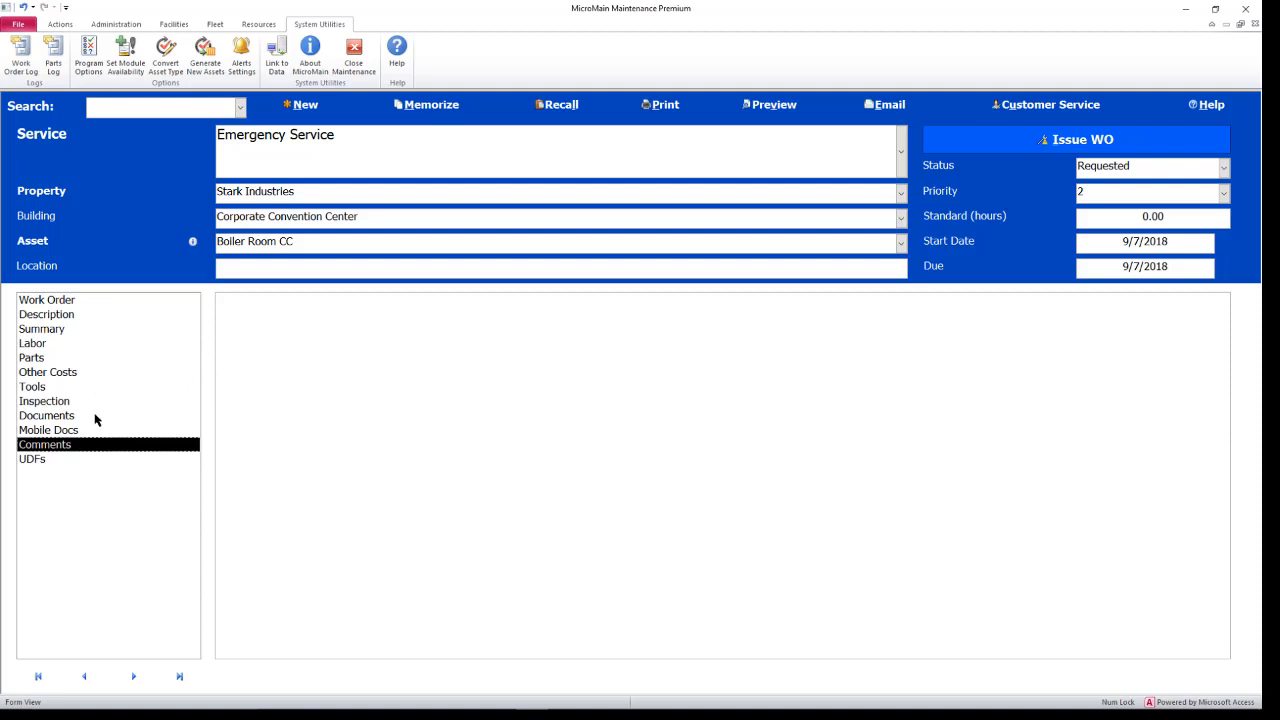
click(56, 460)
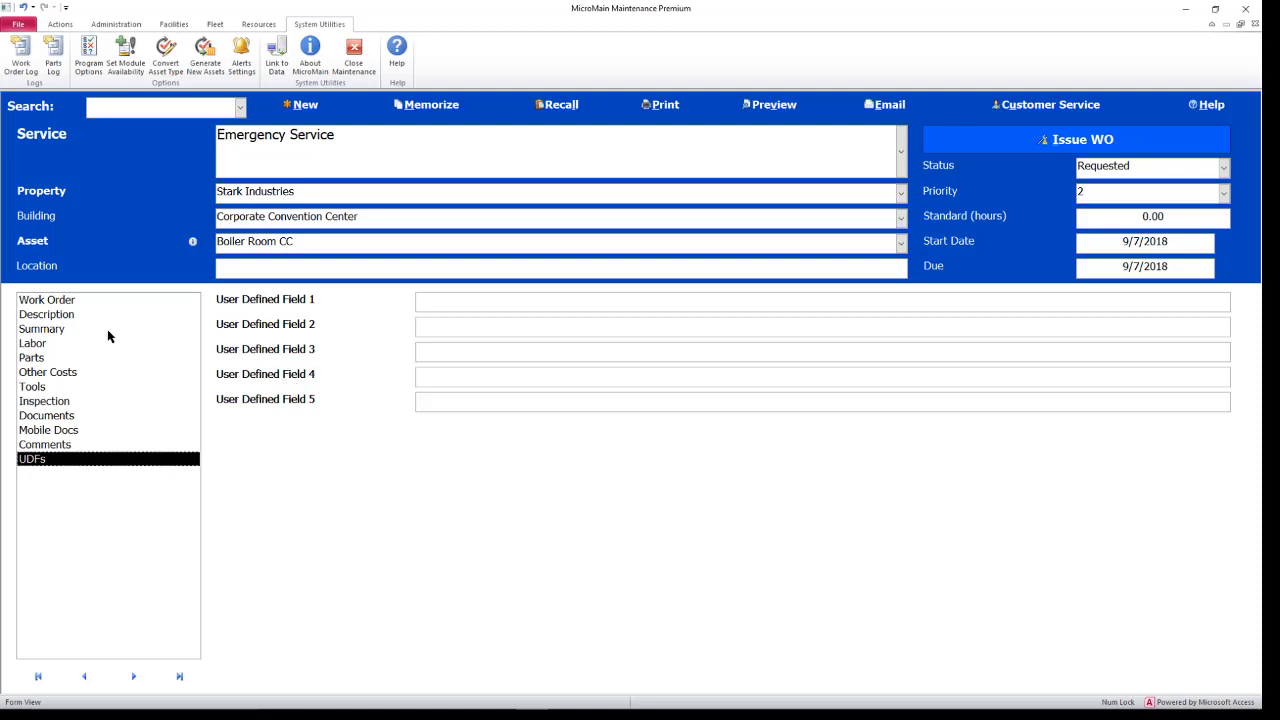
click(89, 302)
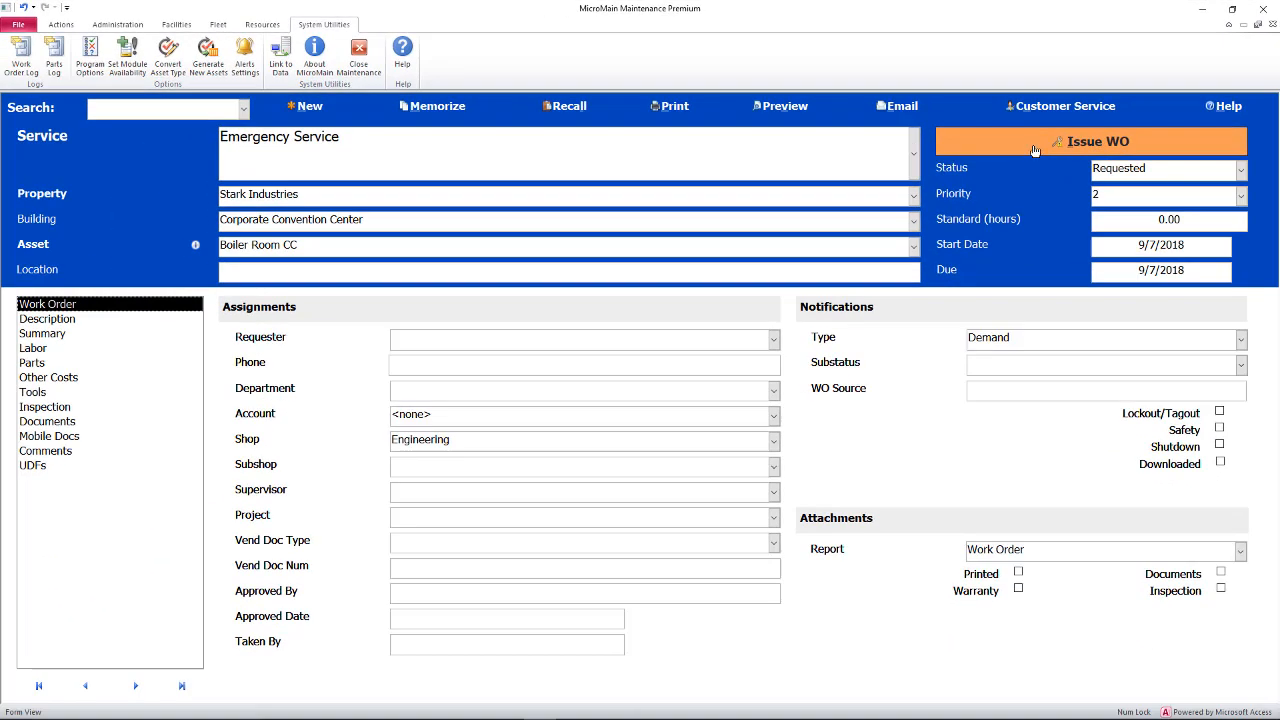
Issue the work order and complete it without assigned labor, giving Defective Part as the primary failure.
click(1064, 150)
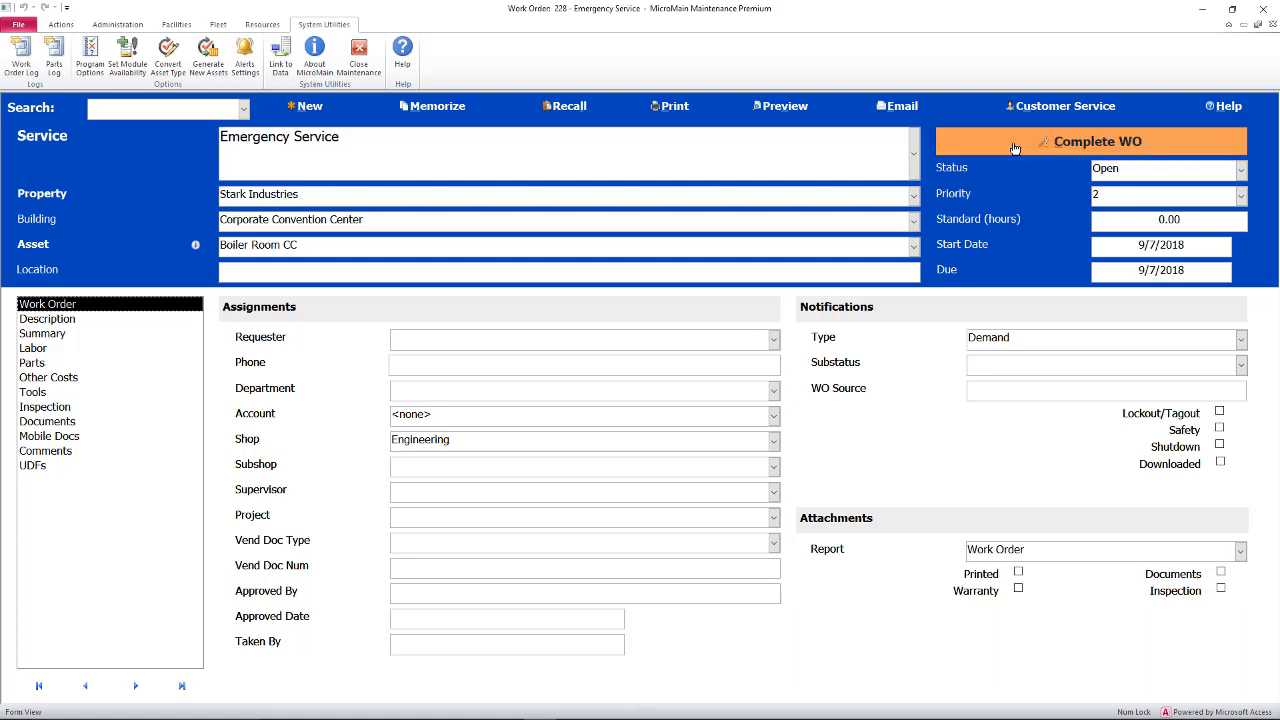
click(1013, 146)
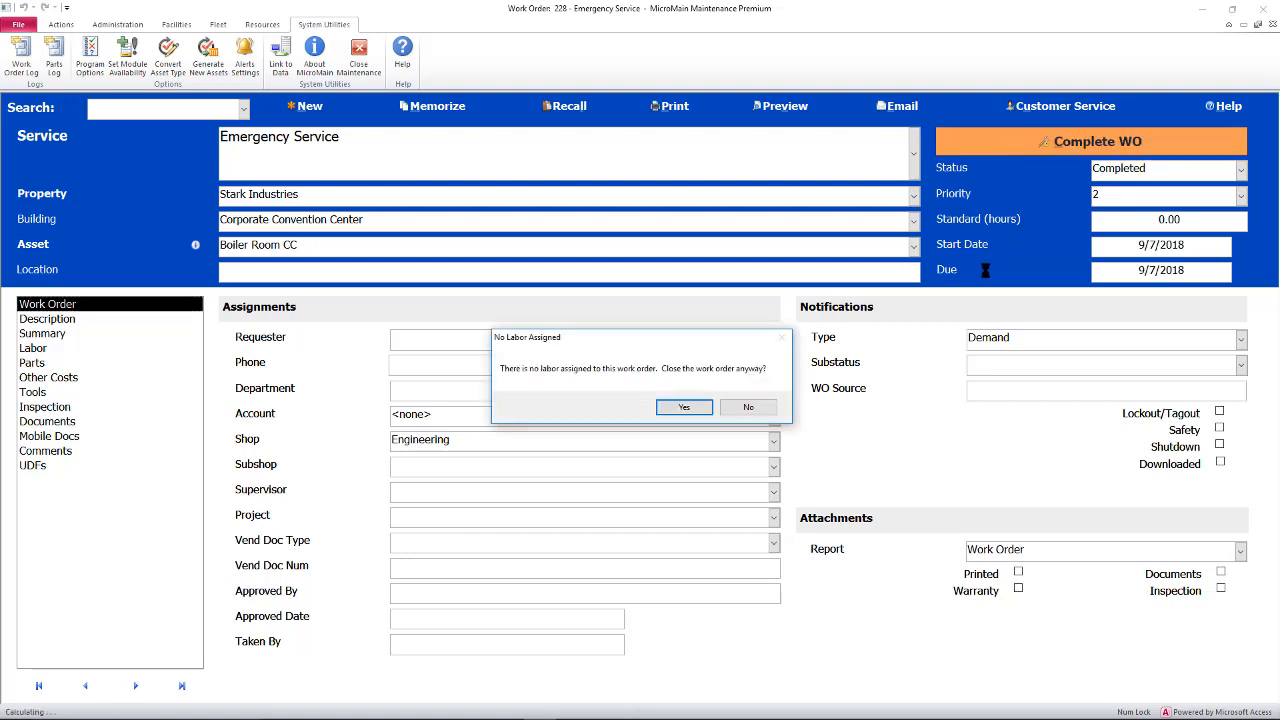
click(675, 408)
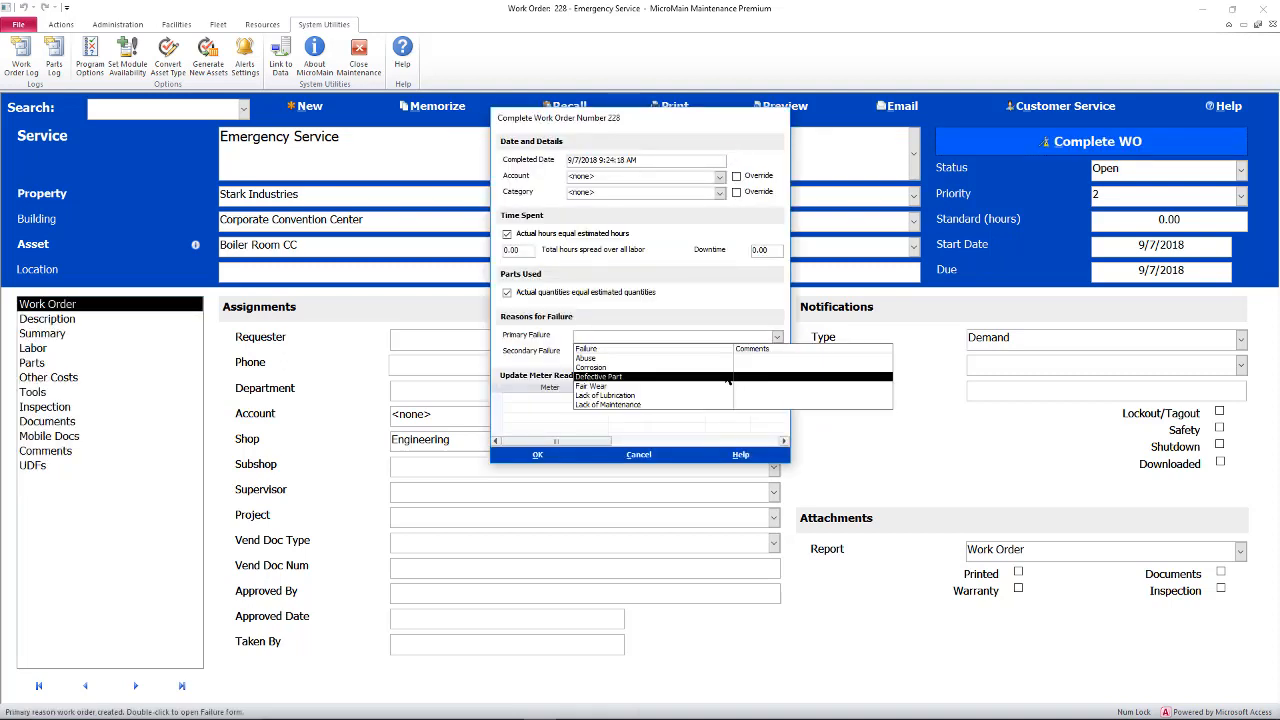
click(719, 375)
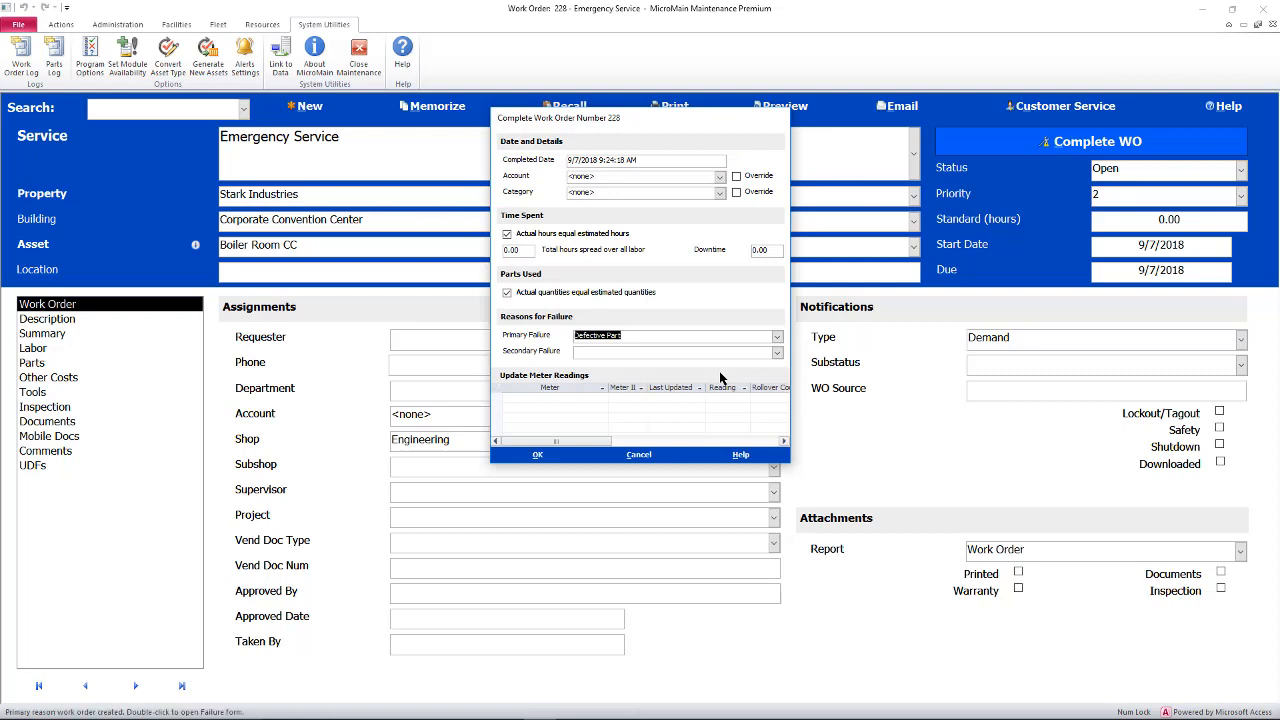
click(539, 460)
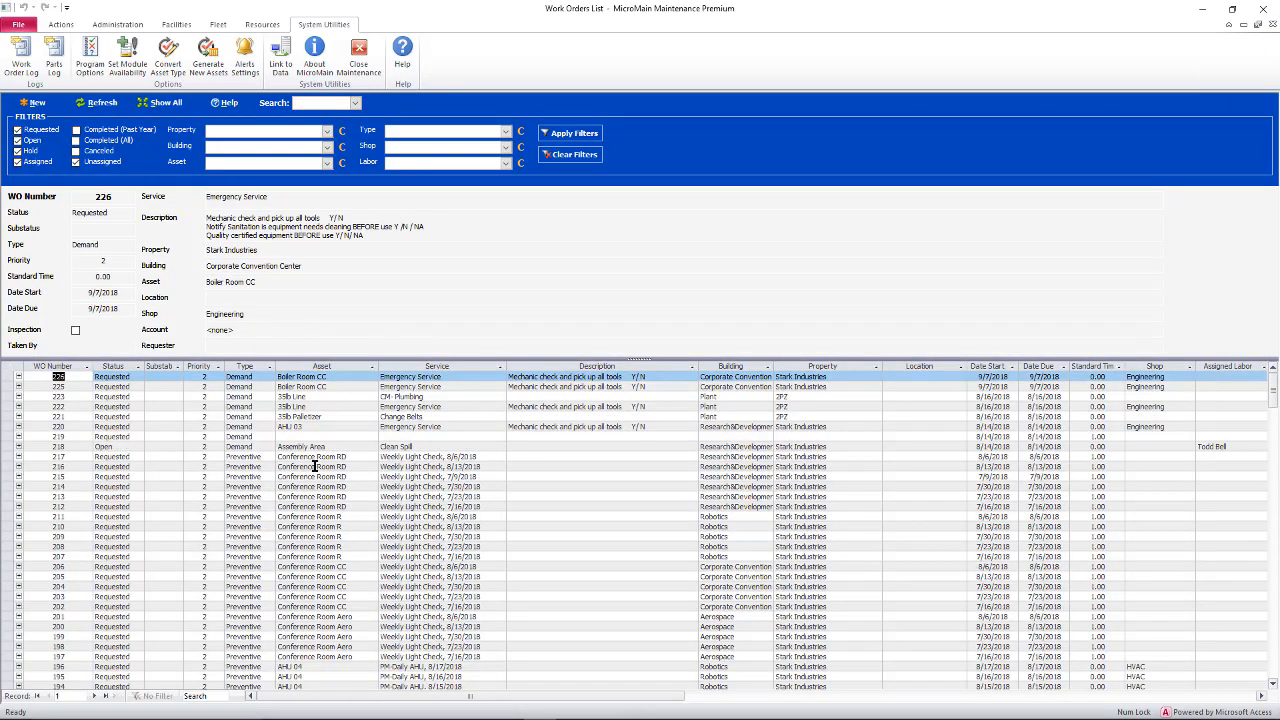
Include completed work orders, both past year and all, in the list filters and refresh the list.
click(97, 104)
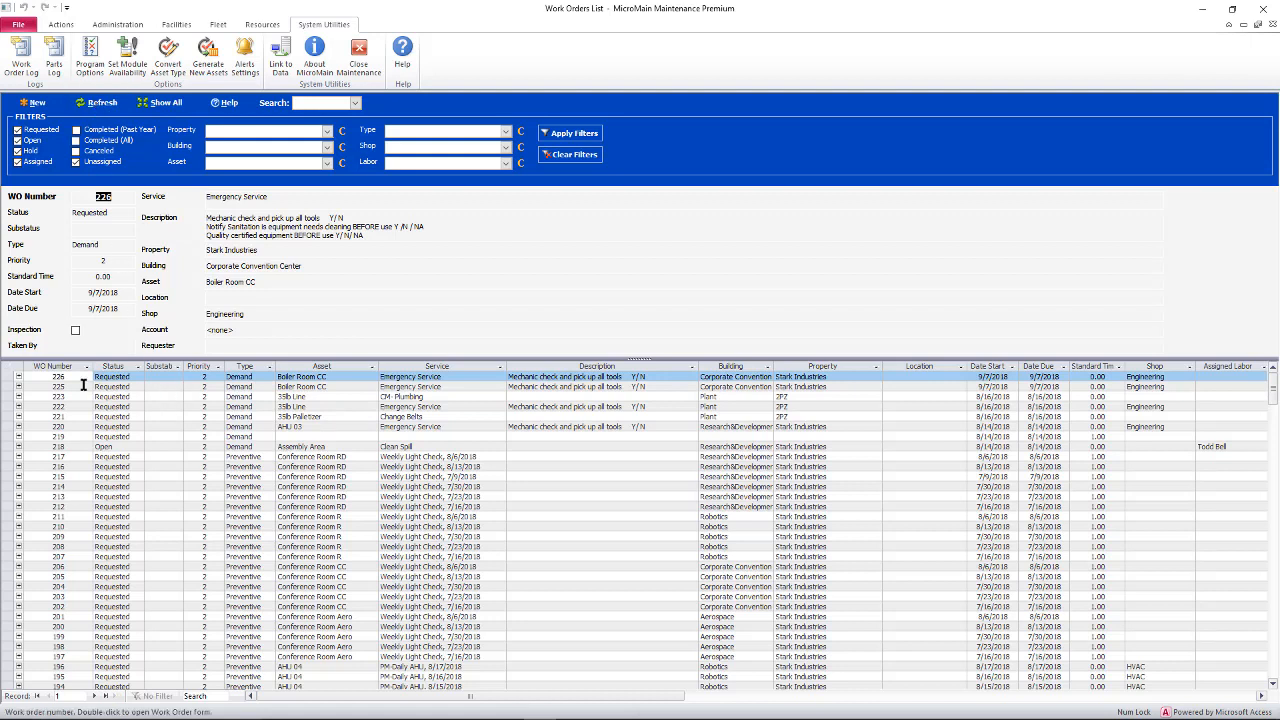
click(75, 130)
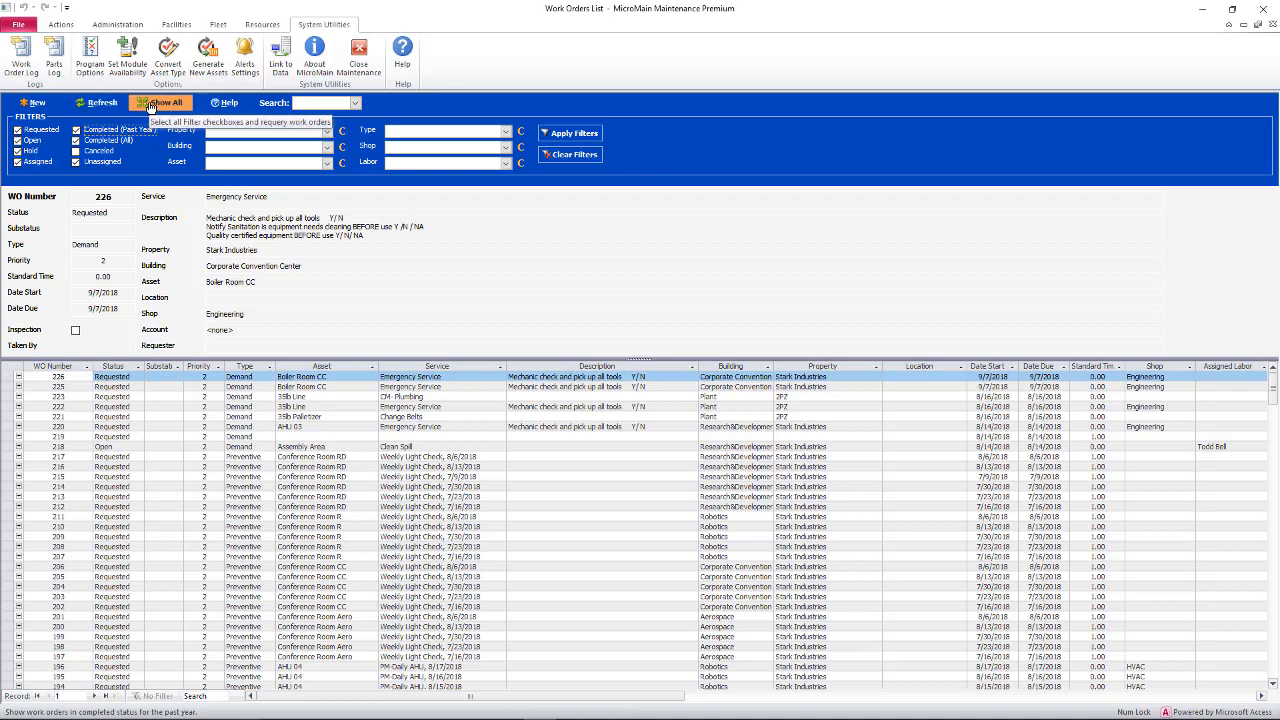
click(100, 105)
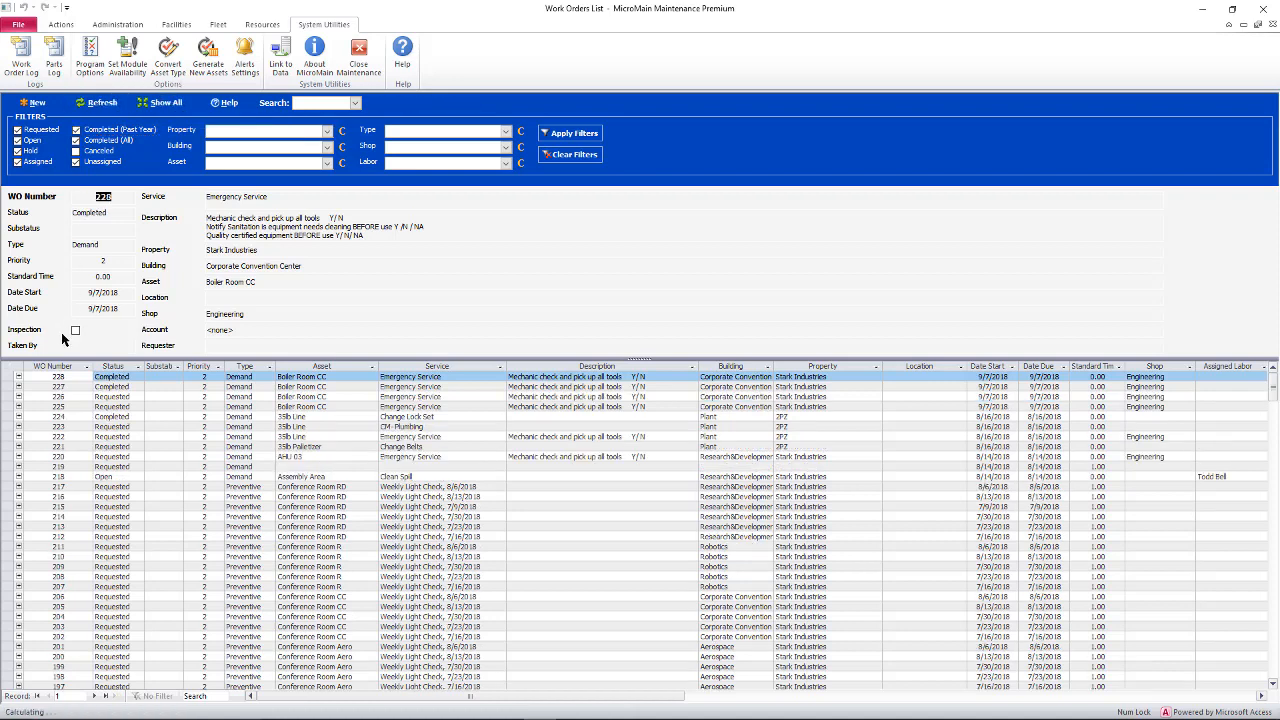
Reopen the newest completed Emergency Service work order for Boiler Room CC and close its form.
double_click(60, 377)
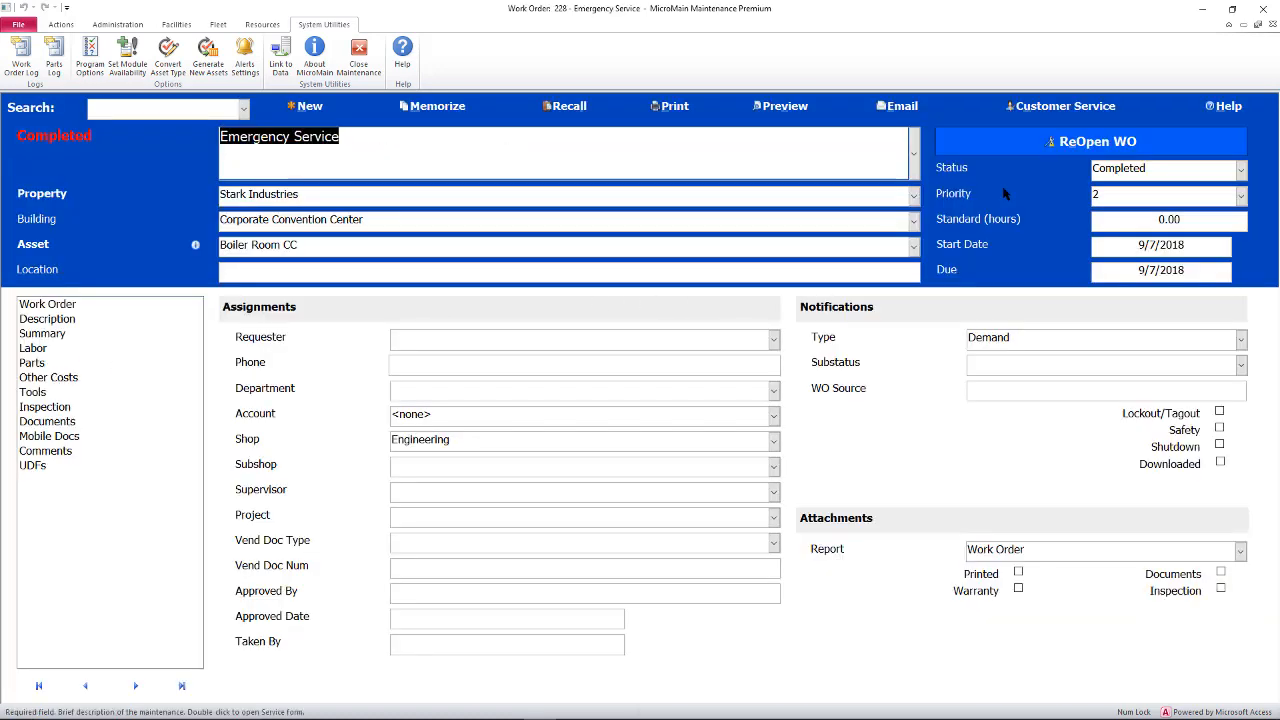
click(1035, 151)
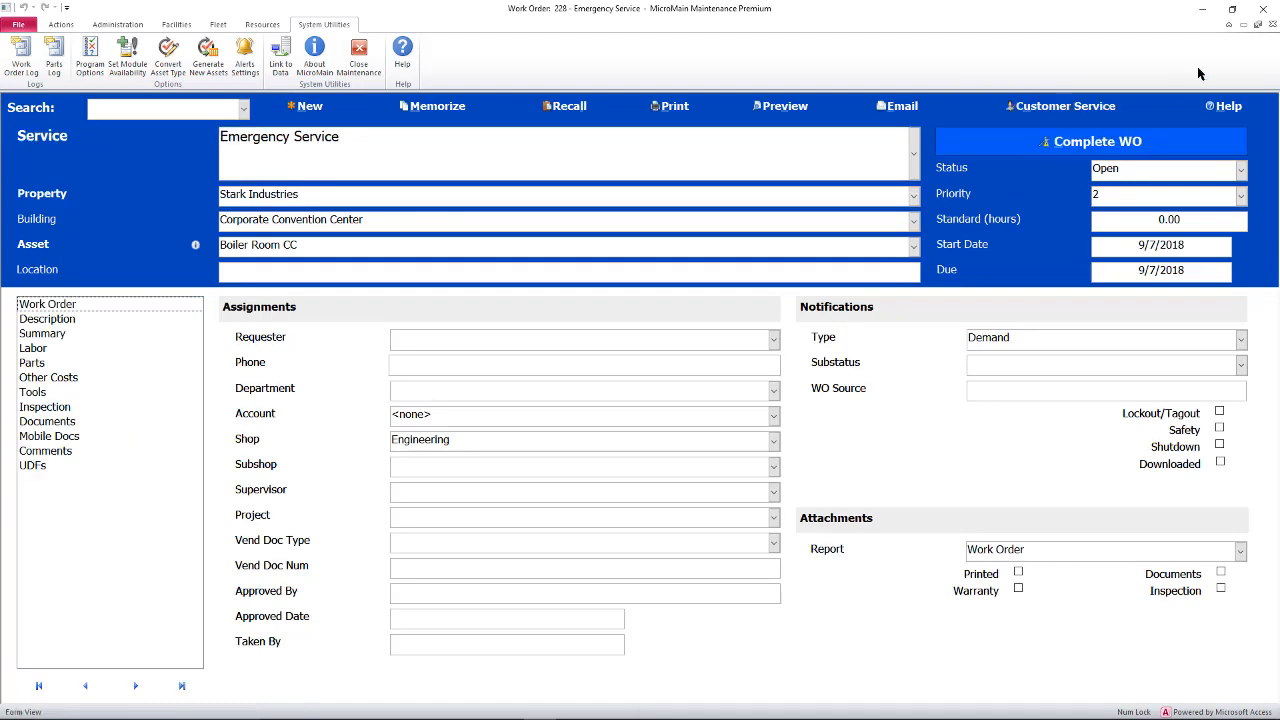
click(1272, 26)
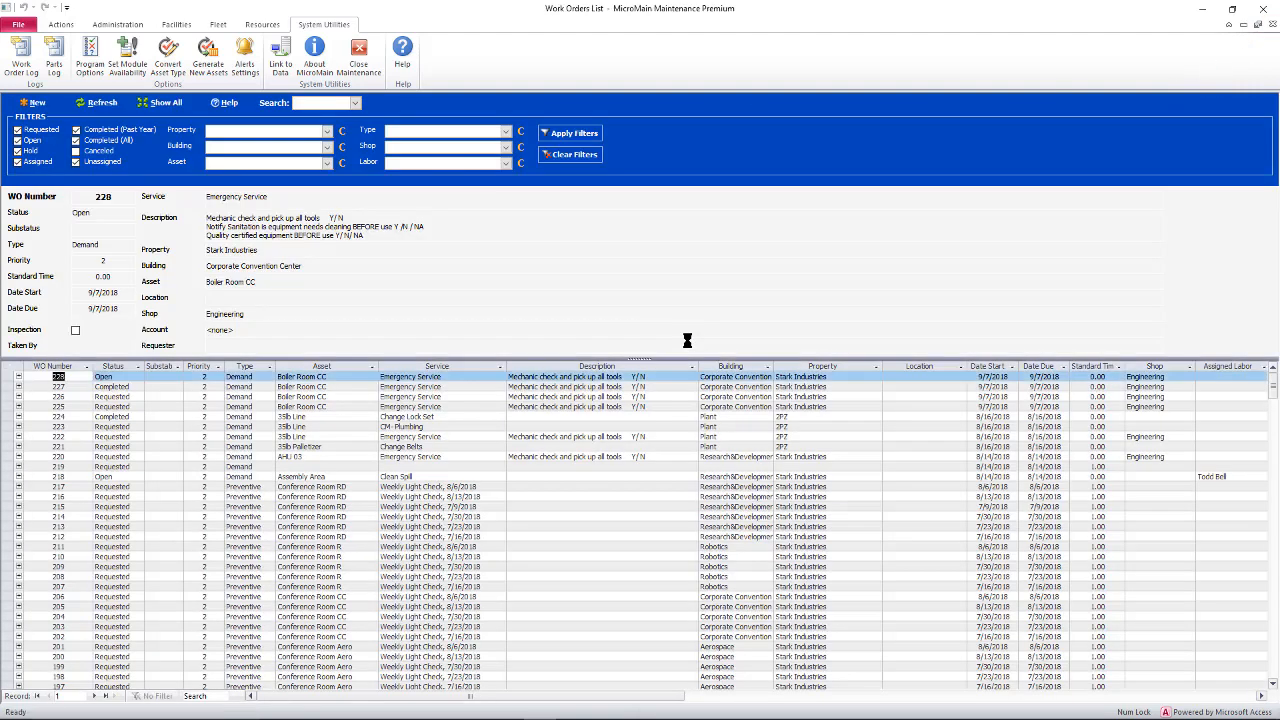